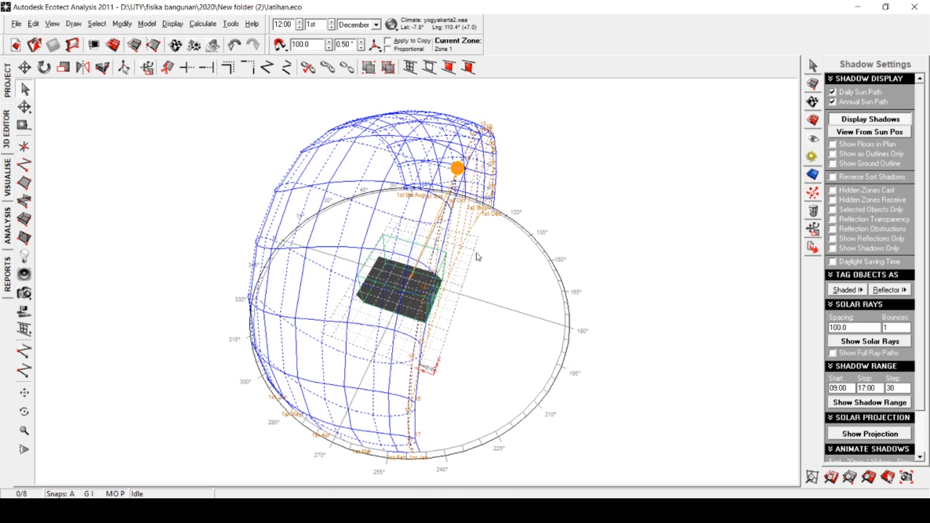
- Move the sun along its 1st December daily path to 13:45
right_click_drag(477, 257, 499, 271)
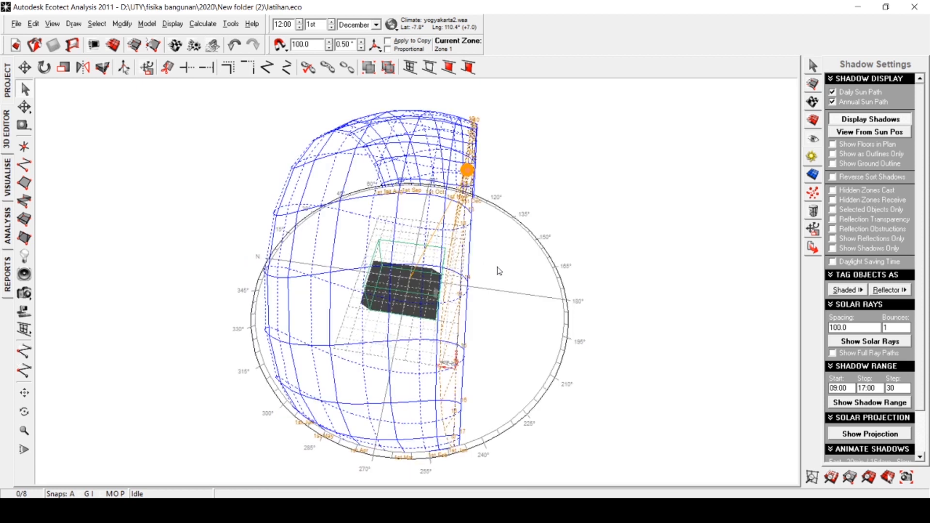
right_click_drag(484, 228, 433, 228)
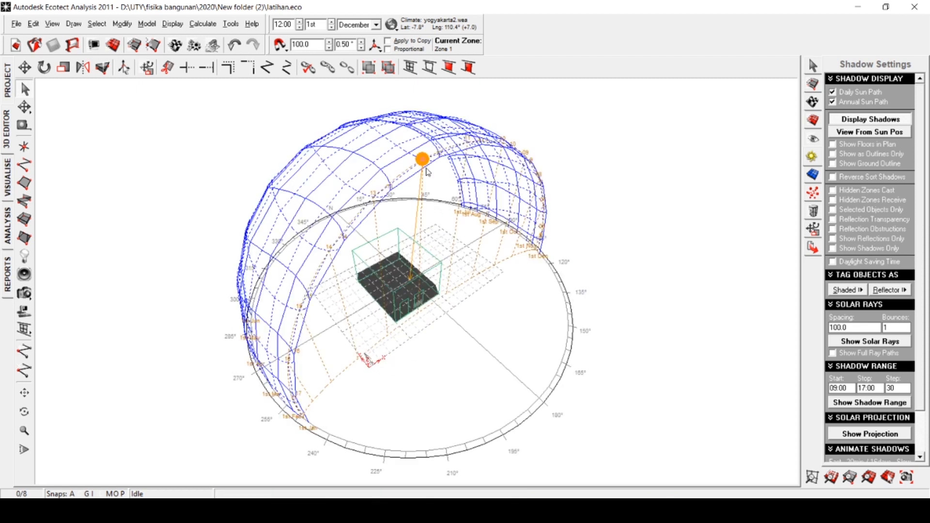
left_click_drag(423, 160, 339, 236)
- Cycle the sun-path month through January, May, November and December to compare the shadows cast by the building
left_click(376, 24)
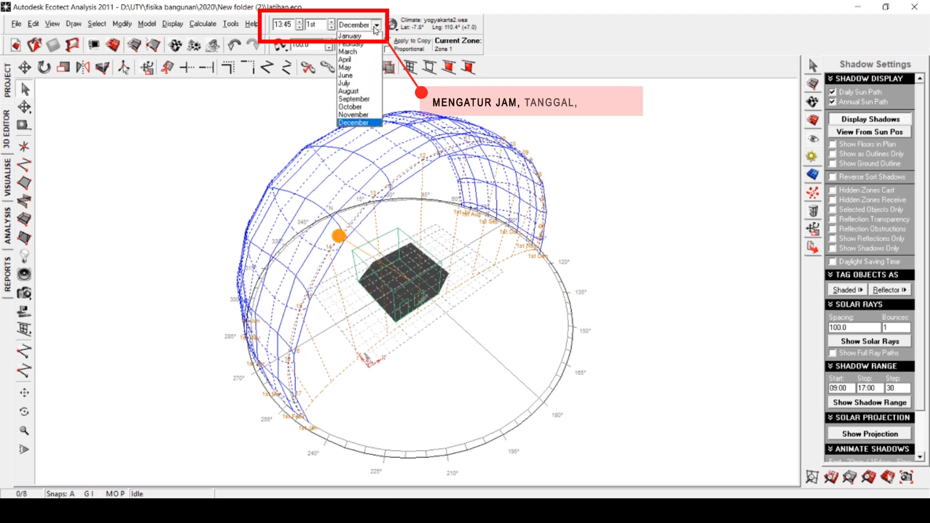
left_click(350, 37)
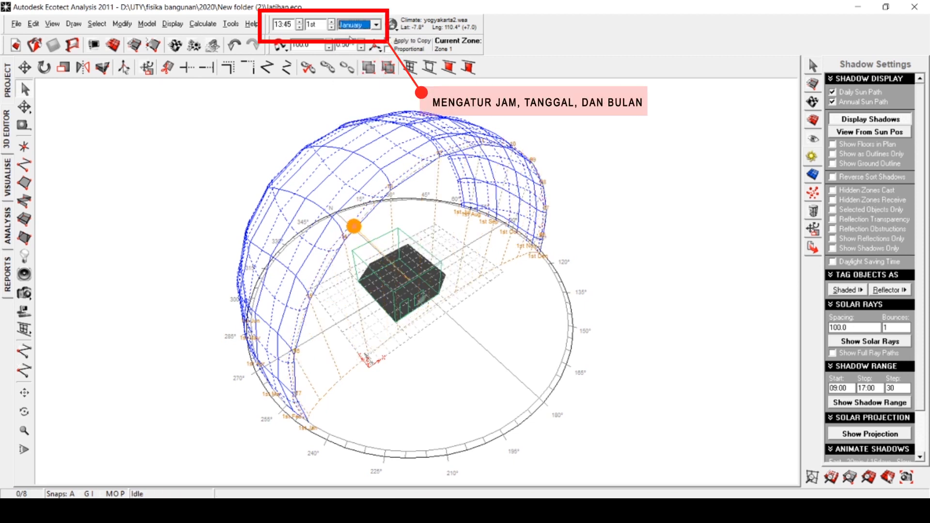
left_click(376, 25)
left_click(354, 74)
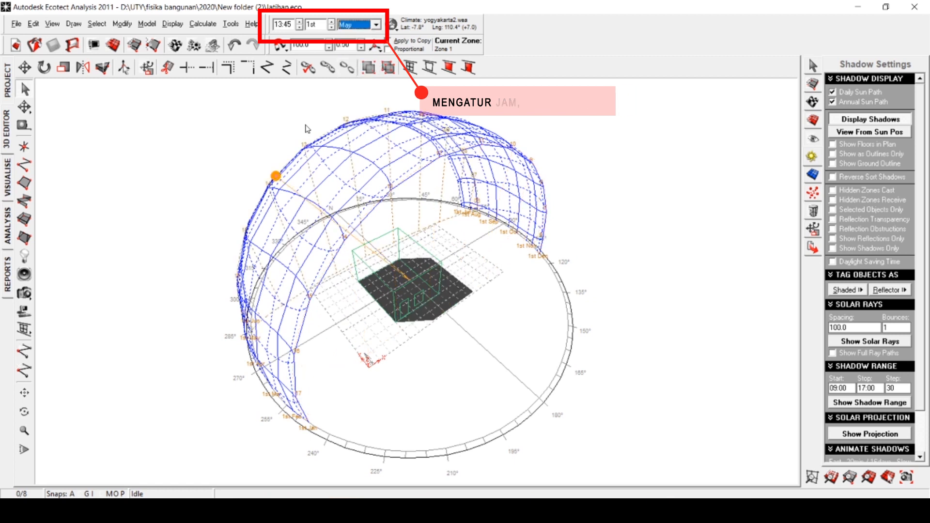
right_click_drag(293, 192, 336, 188)
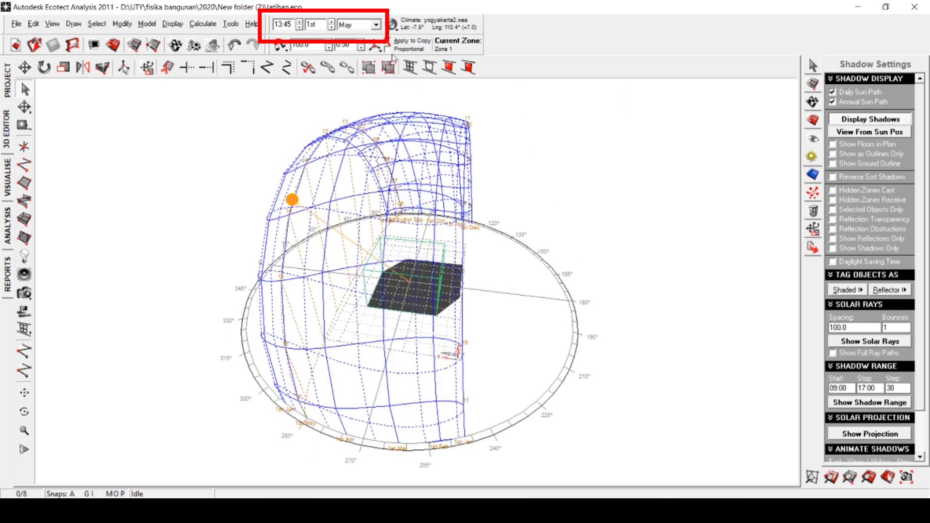
left_click(376, 25)
left_click(356, 127)
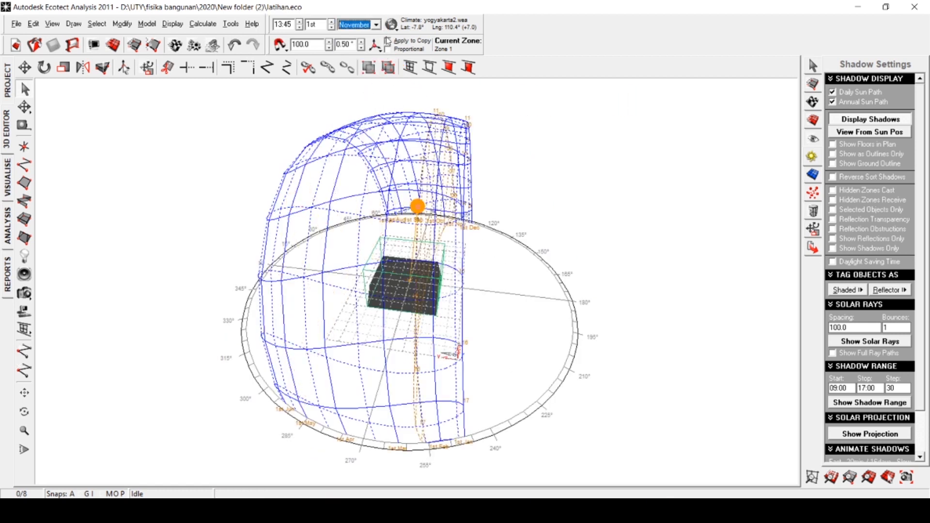
left_click(376, 25)
left_click(349, 125)
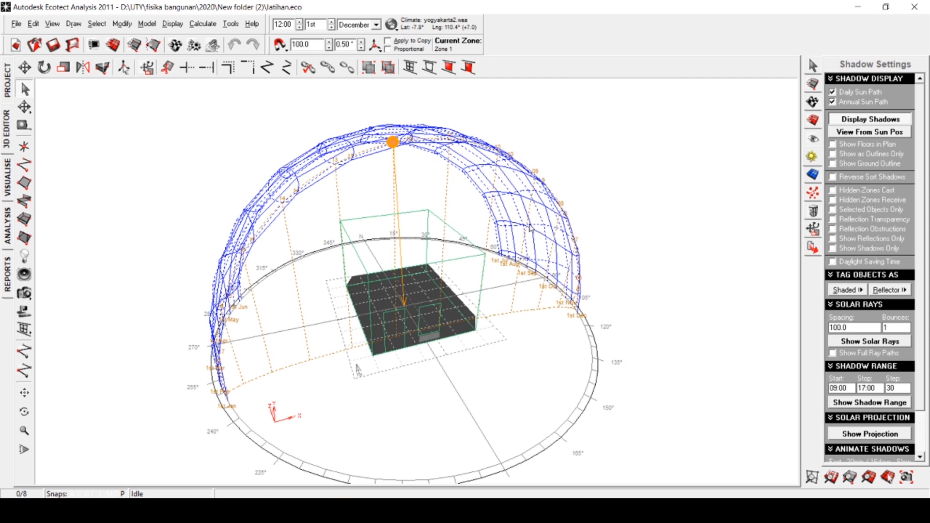
- Show the model as a shaded visualisation and move the sun along its December path to 13:00
left_click(8, 176)
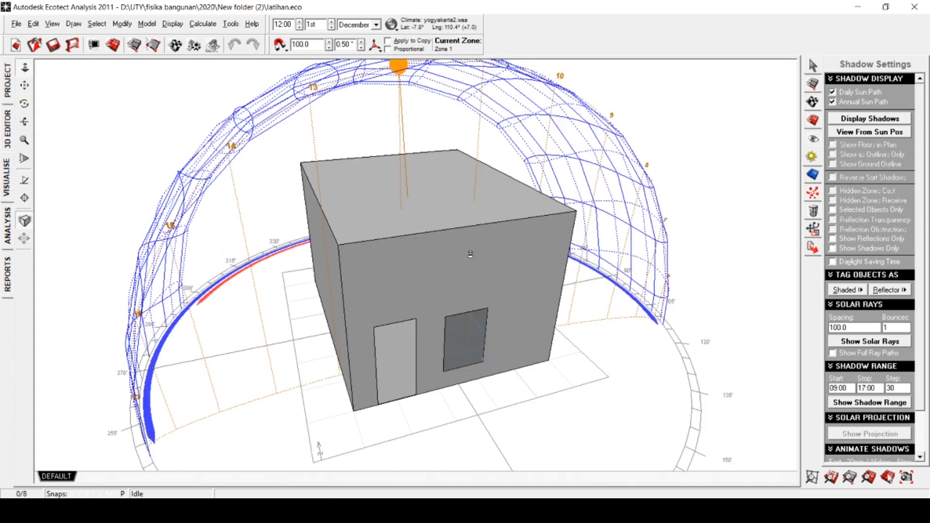
mouse_move(470, 253)
middle_mouse_down()
mouse_move(362, 272)
mouse_move(367, 156)
middle_mouse_up()
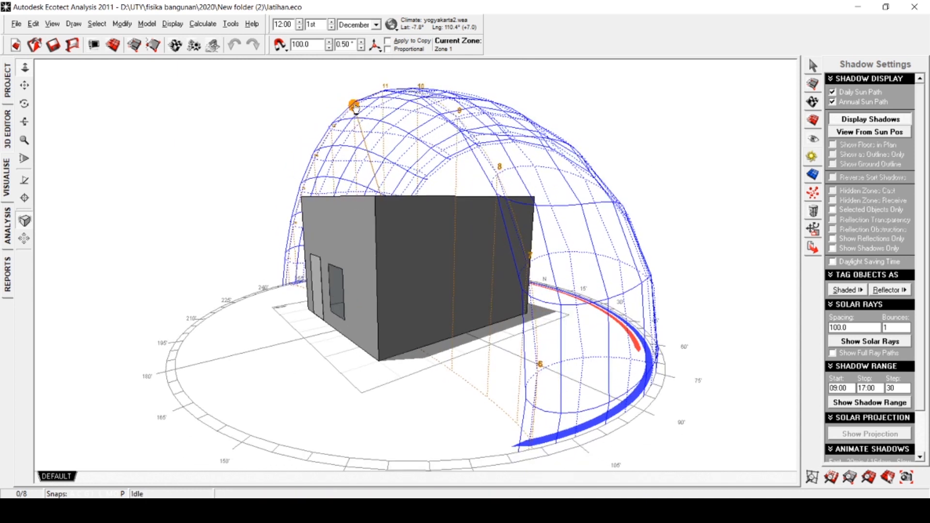
left_click_drag(355, 108, 367, 97)
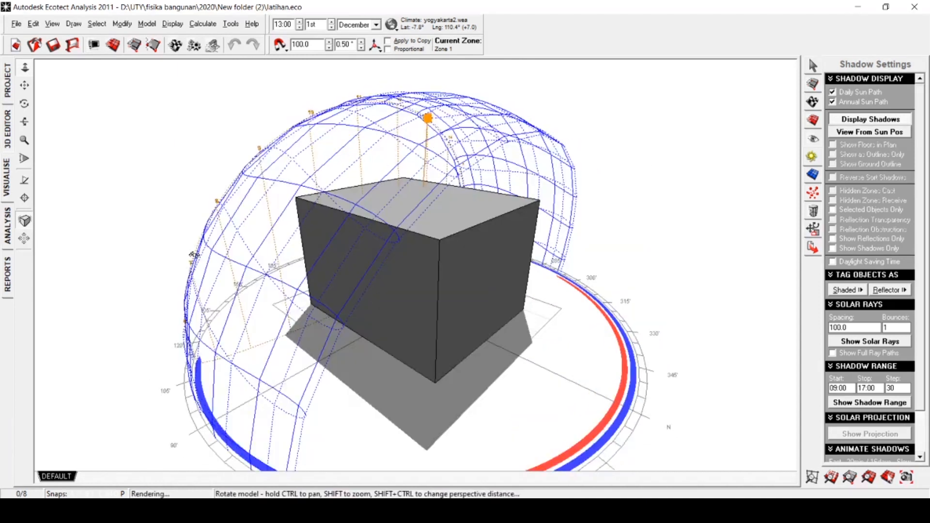
right_click_drag(193, 257, 150, 251)
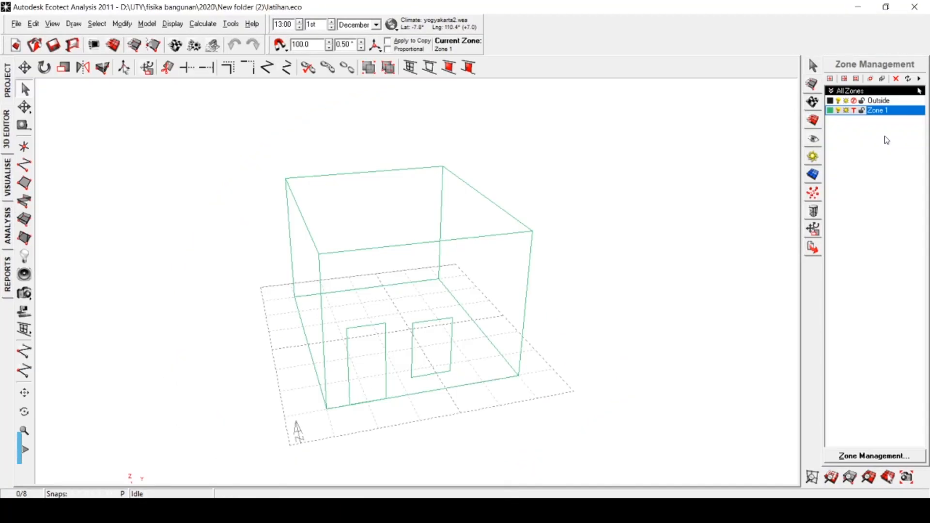
- Open Zone 1's properties and review the active system types available in its thermal settings
right_click(895, 112)
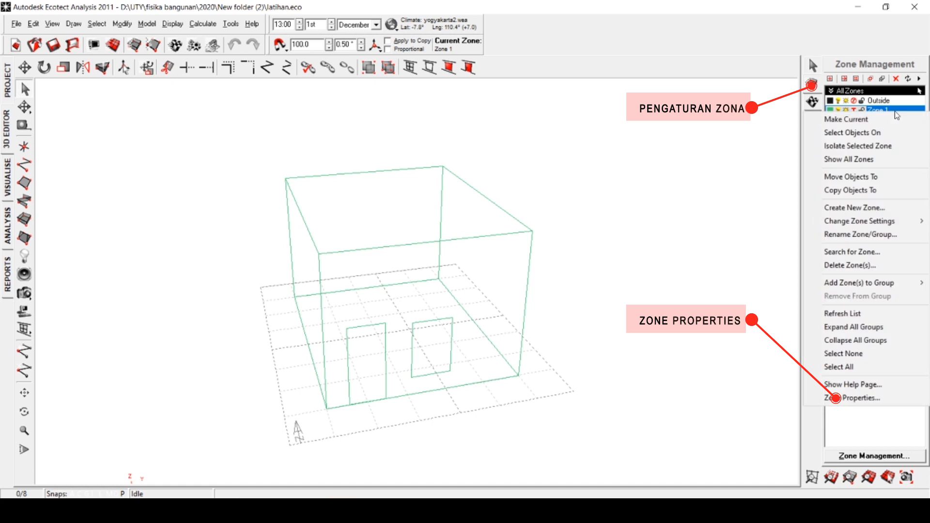
left_click(857, 398)
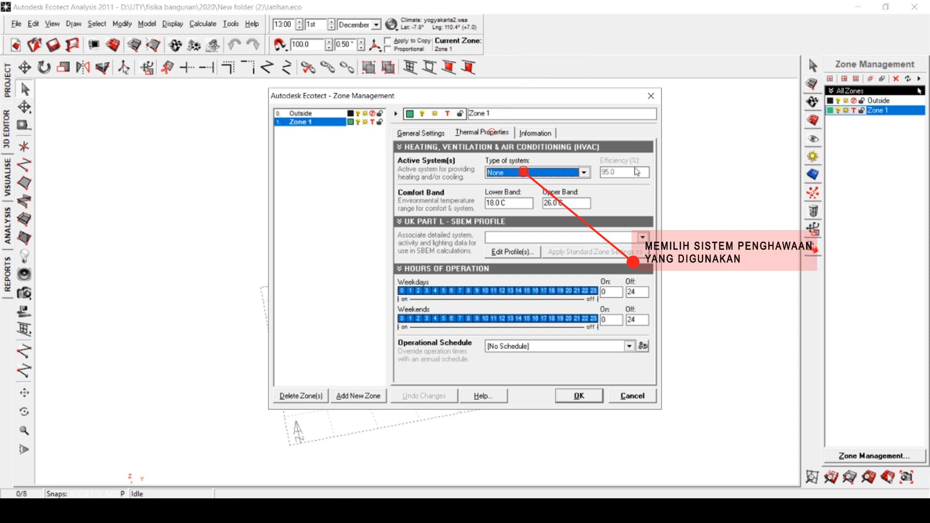
left_click(584, 173)
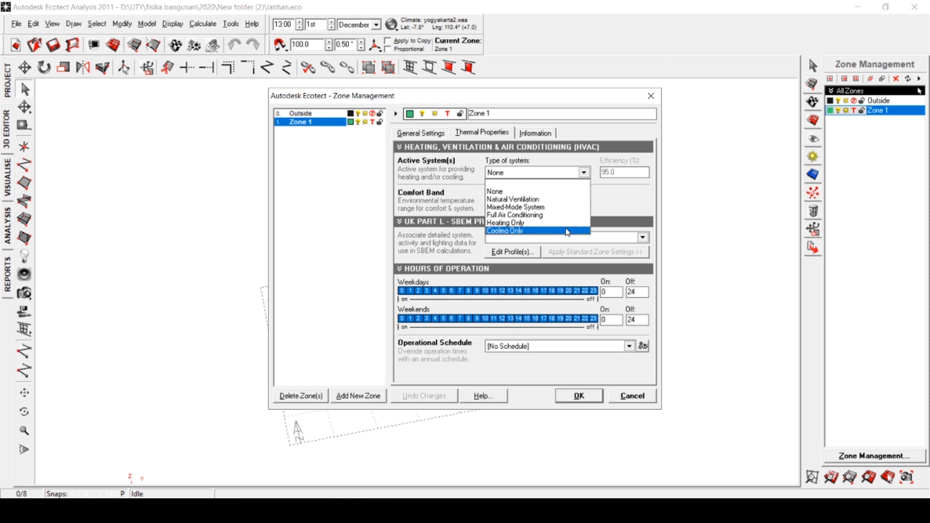
left_click(633, 204)
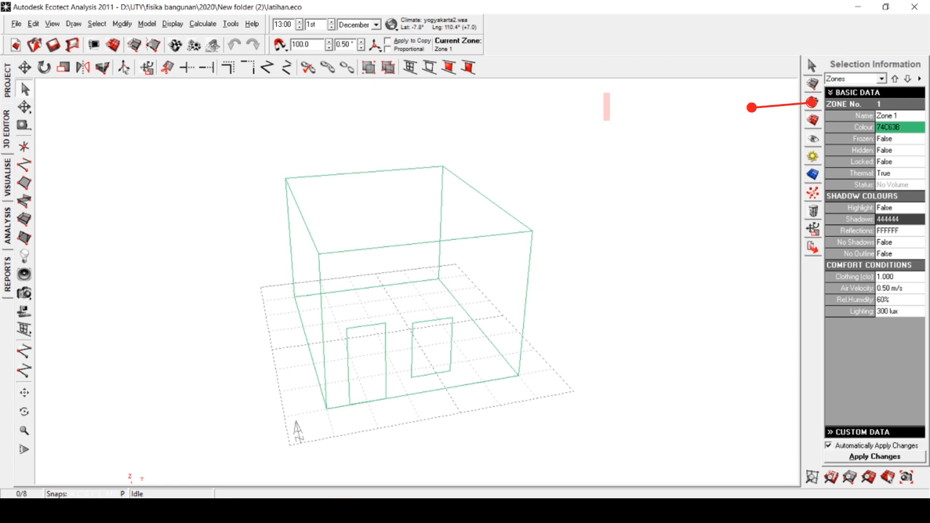
- Select the building's east wall in the material assignments and open the properties of its BrickTimberFrame material
left_click(812, 103)
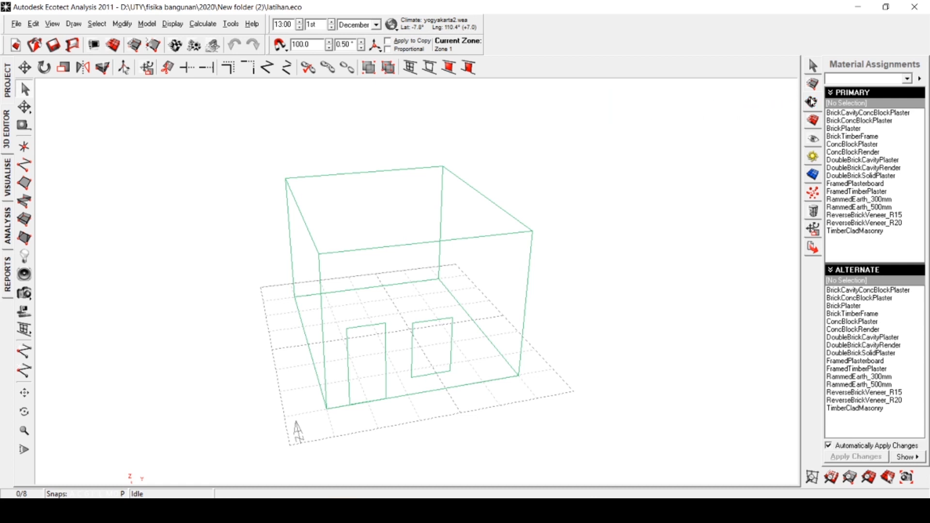
left_click(528, 284)
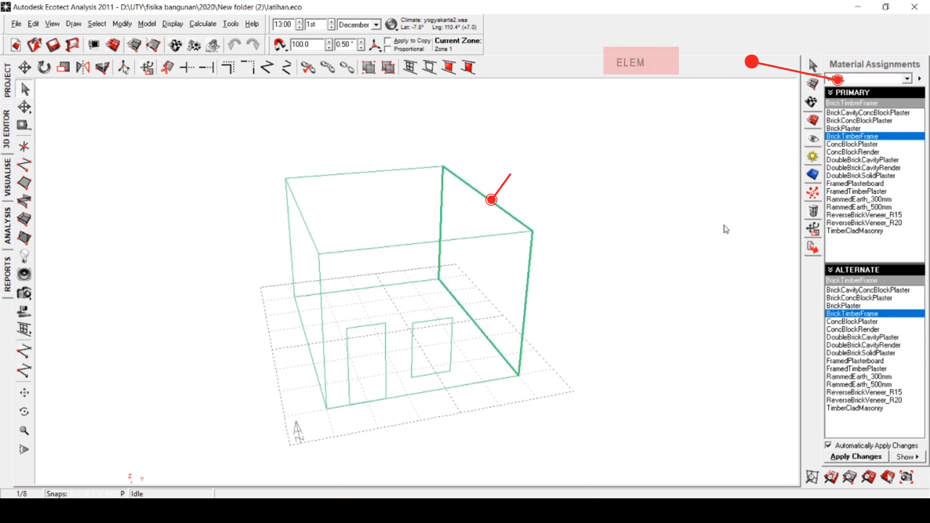
right_click(876, 138)
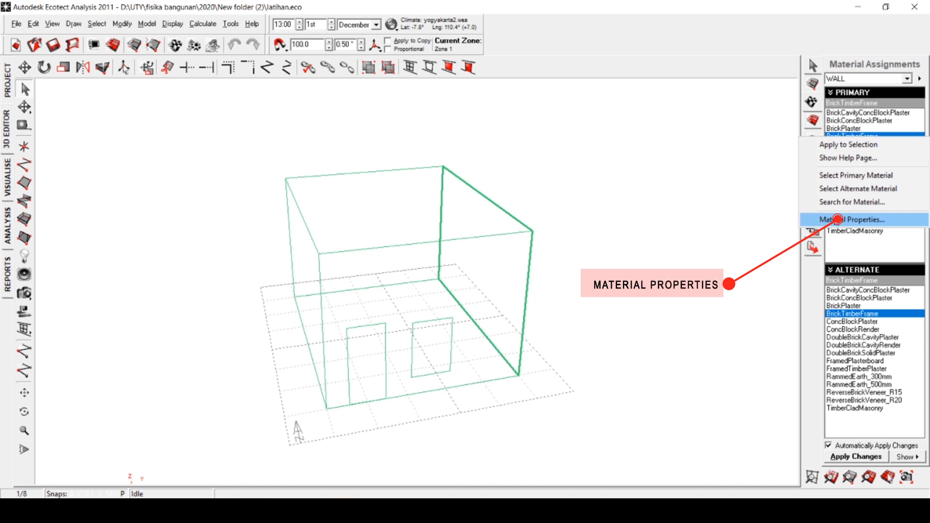
left_click(837, 220)
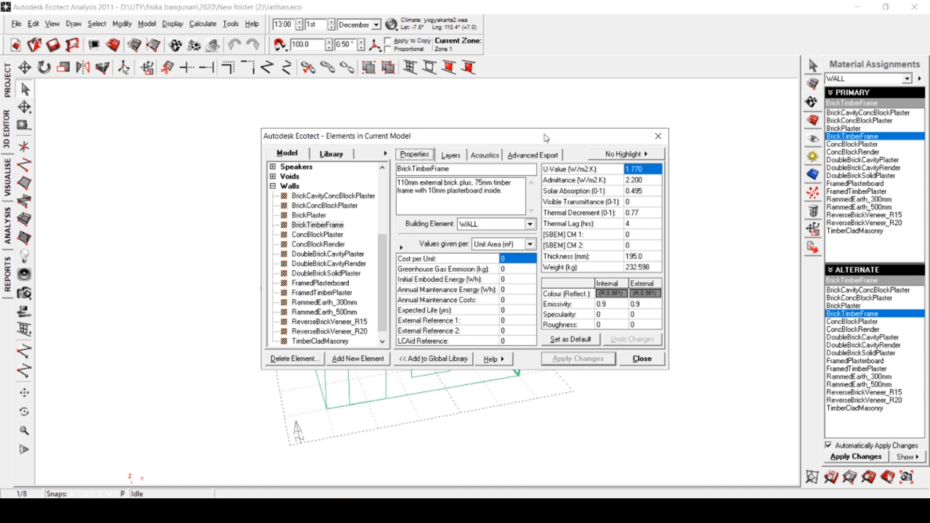
- Examine the BrickTimberFrame material's layers, acoustics, advanced export and general property data
left_click(452, 155)
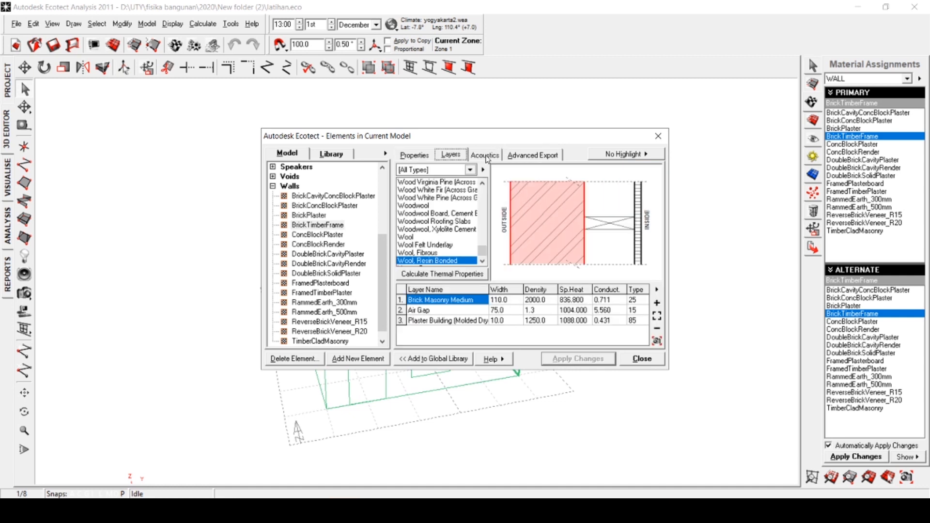
left_click(493, 156)
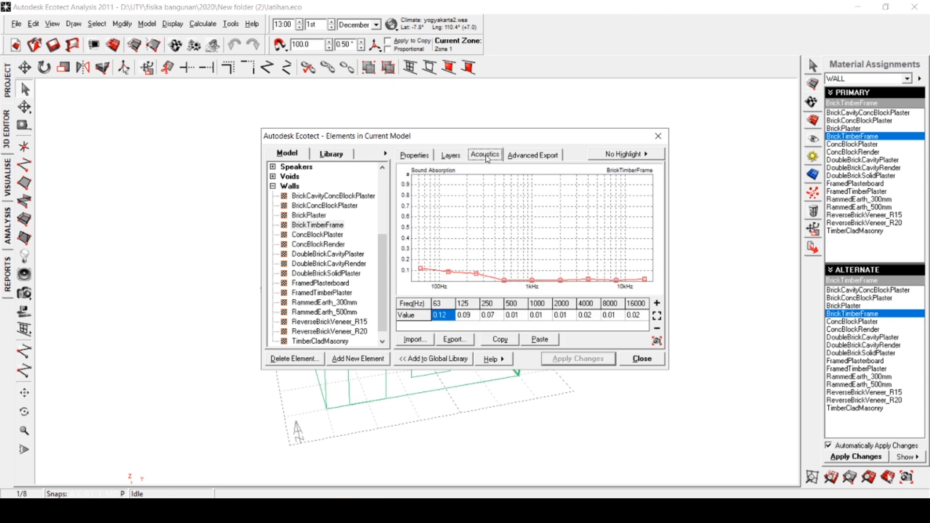
left_click(526, 161)
left_click(417, 155)
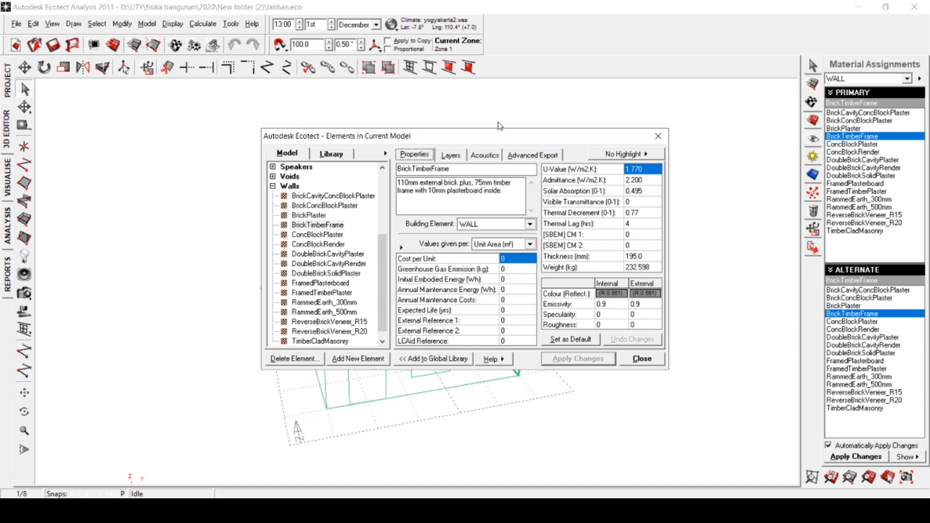
left_click(450, 155)
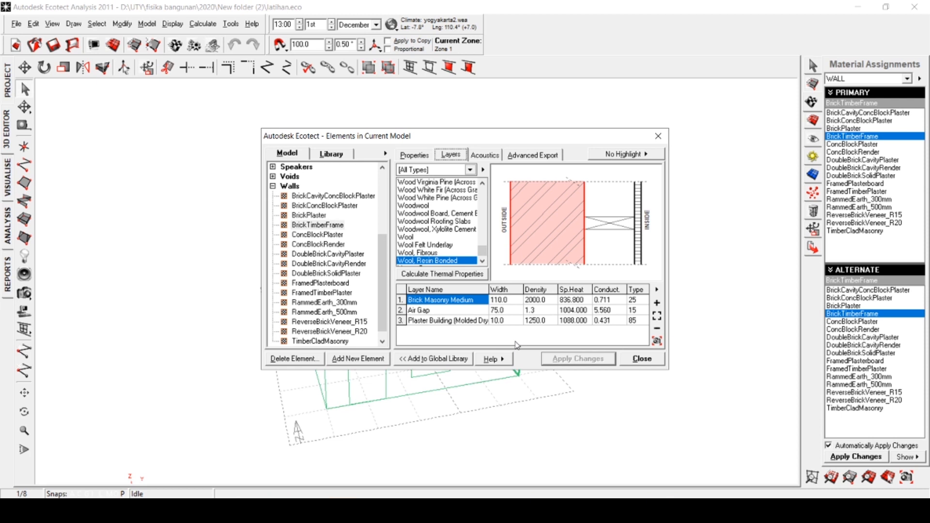
left_click(484, 156)
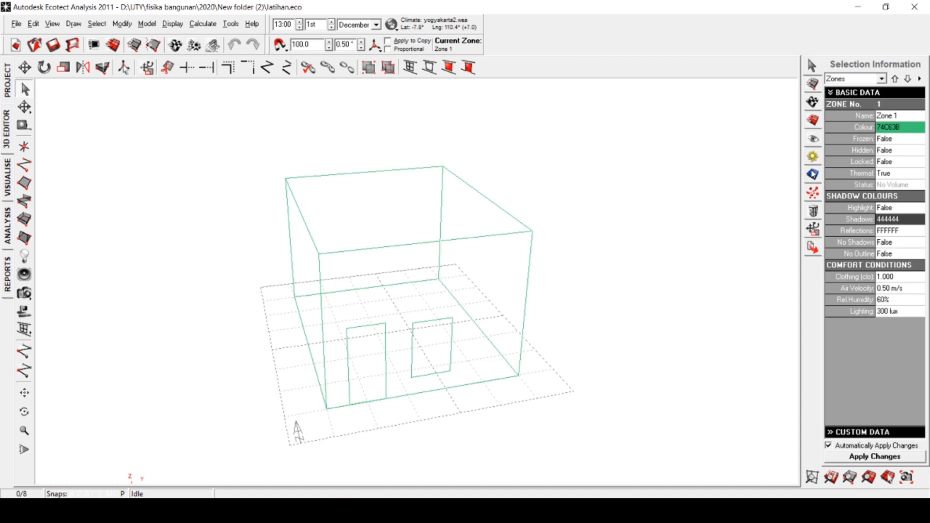
- Auto-fit the analysis grid within the selected floor of the room along the XY axis
left_click(813, 174)
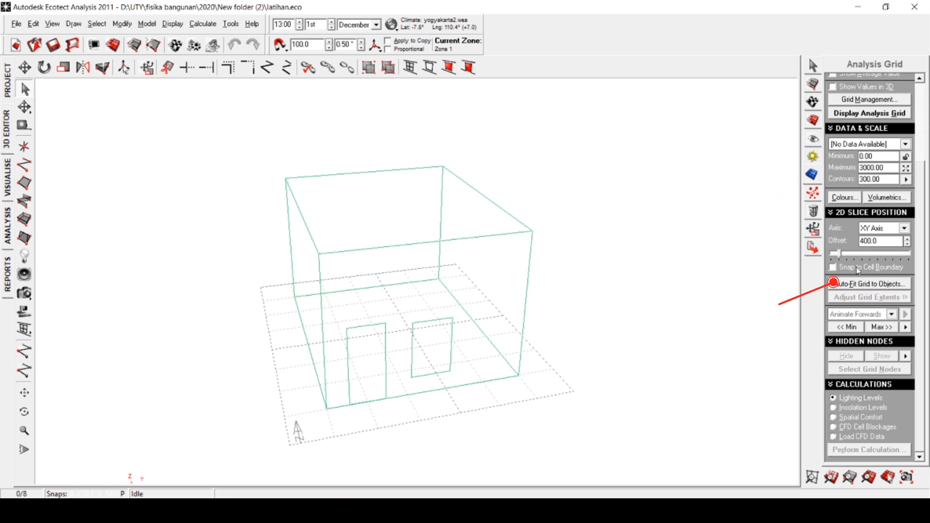
left_click(481, 330)
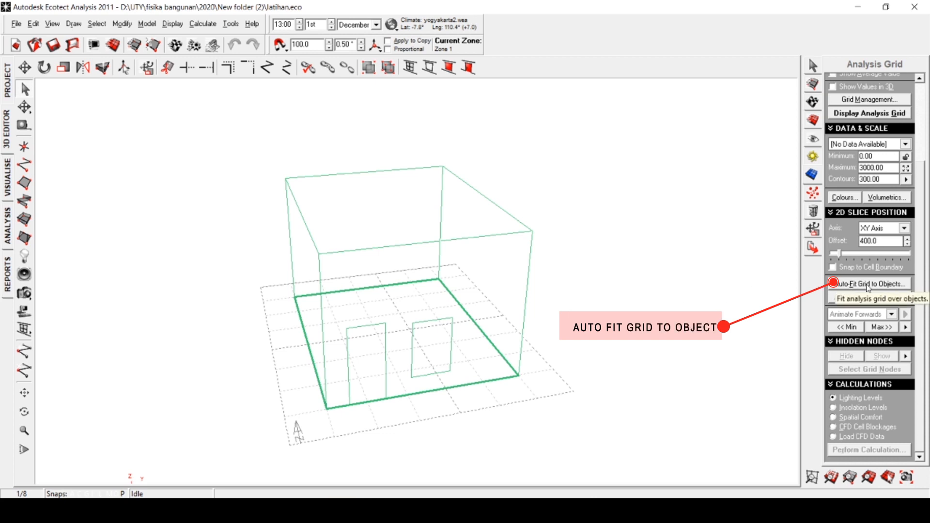
left_click(868, 286)
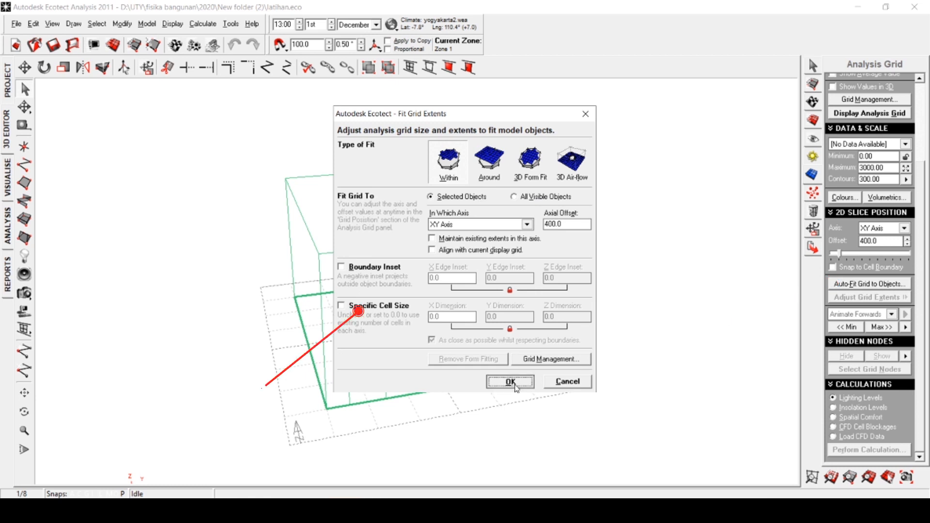
left_click(512, 382)
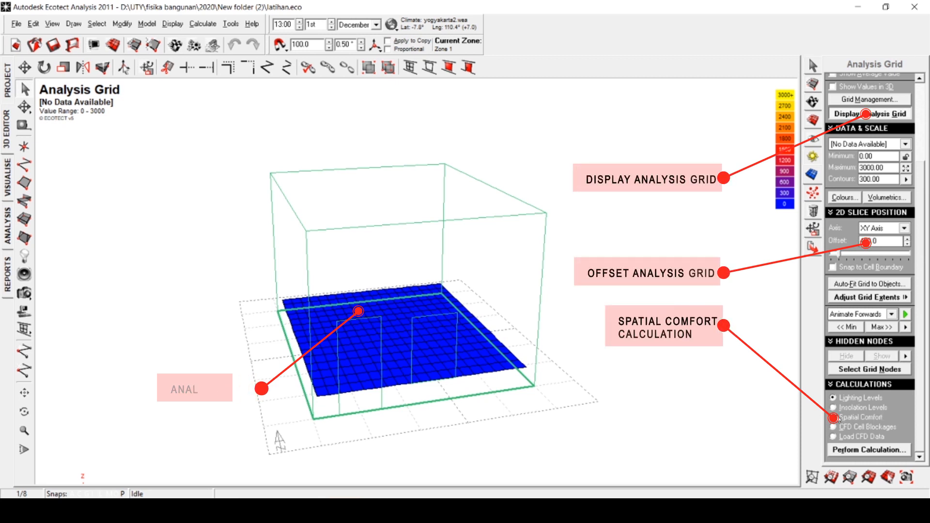
- Run the Spatial Comfort calculation on the grid, recalculating inter-zonal adjacencies and overshadowing
left_click(846, 417)
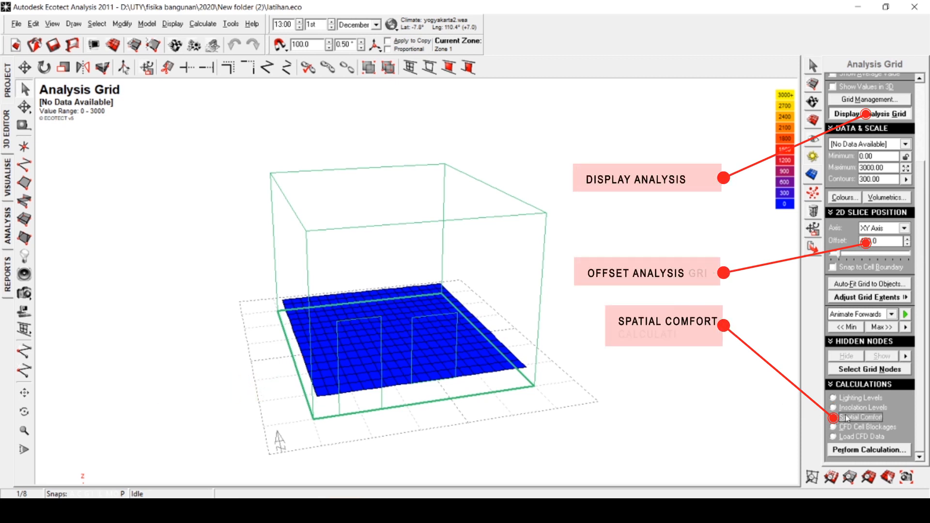
left_click(903, 450)
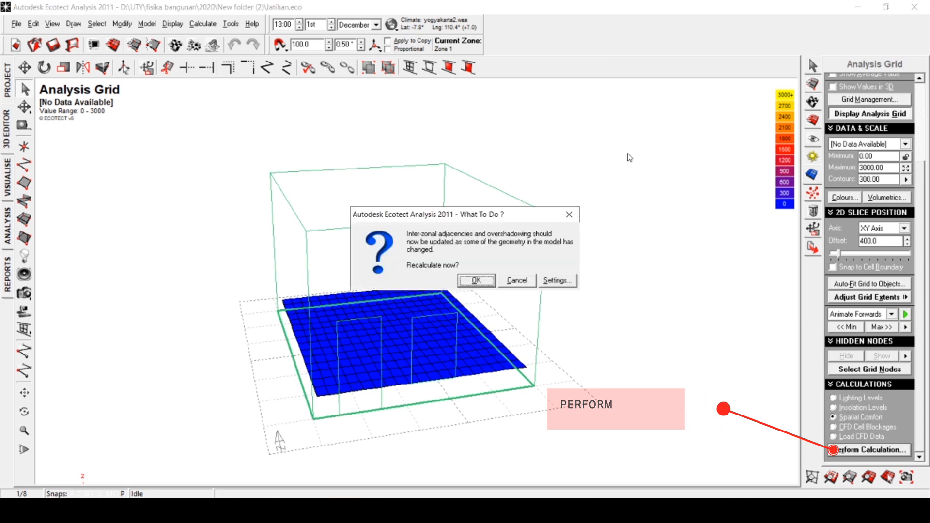
left_click(477, 281)
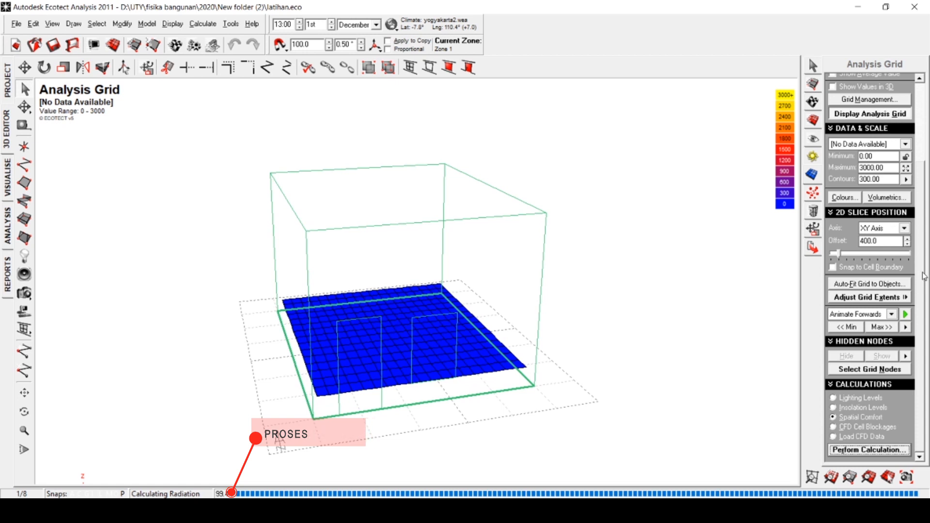
left_click_drag(924, 250, 926, 155)
left_click_drag(928, 186, 929, 329)
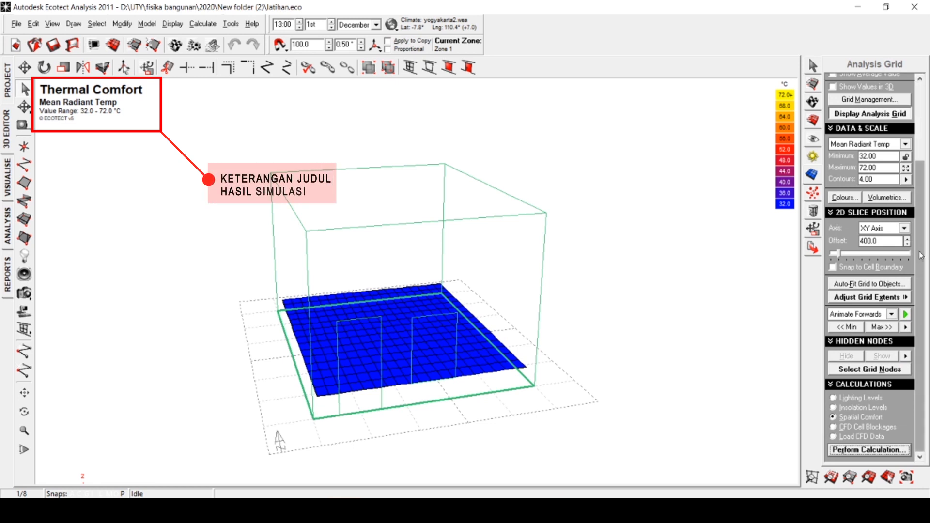
- Display the Predicted Mean Vote results on the analysis grid
left_click_drag(920, 255, 926, 157)
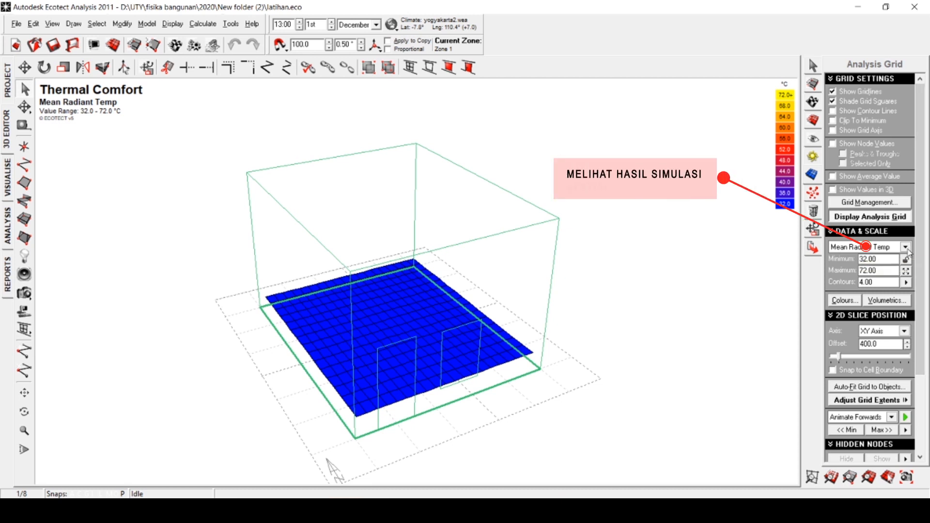
left_click(905, 247)
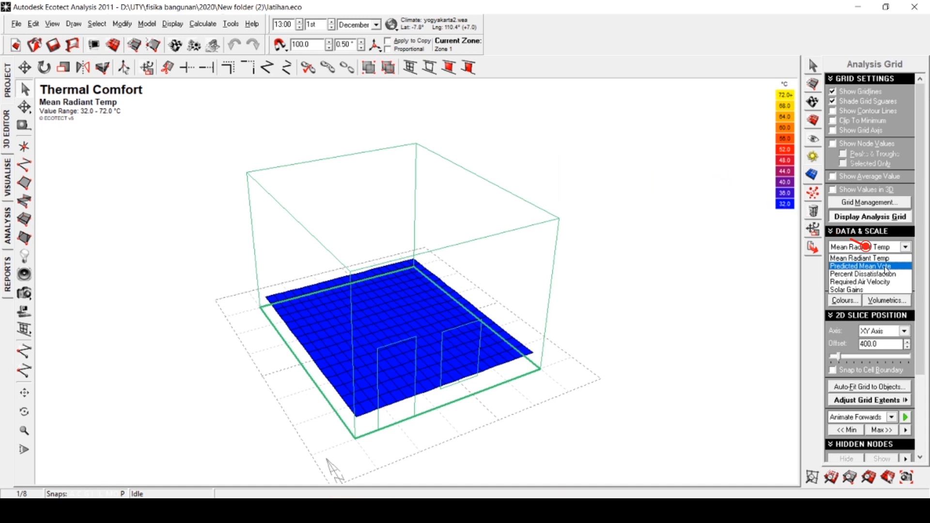
left_click(886, 267)
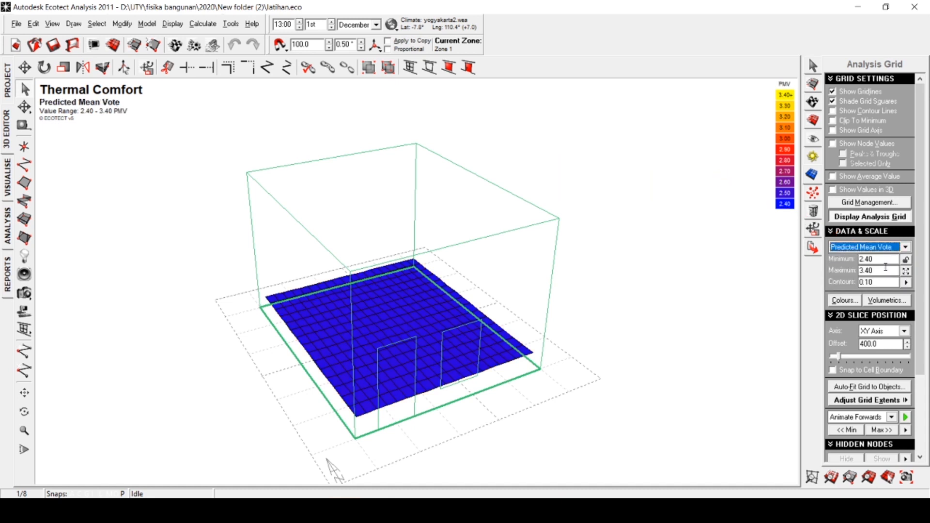
- View the Percent Dissatisfaction results on the analysis grid and return to Predicted Mean Vote
left_click(905, 247)
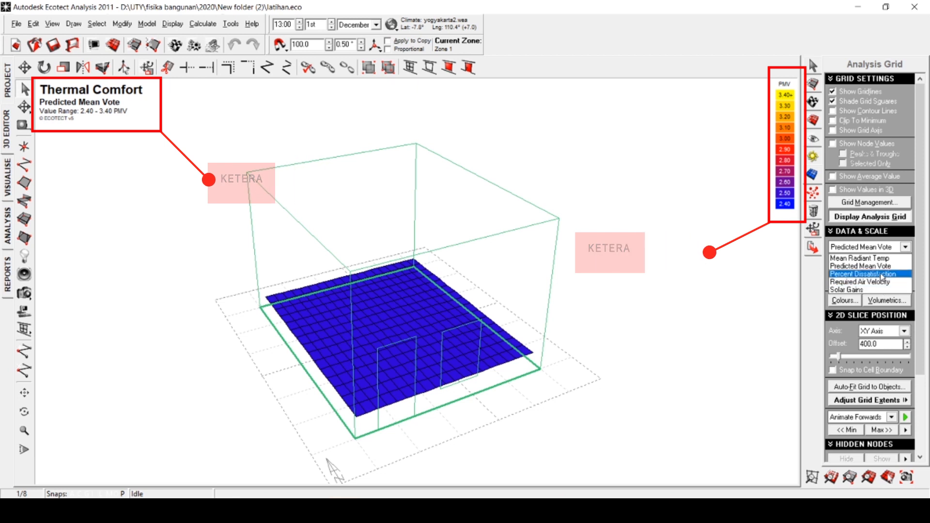
left_click(848, 273)
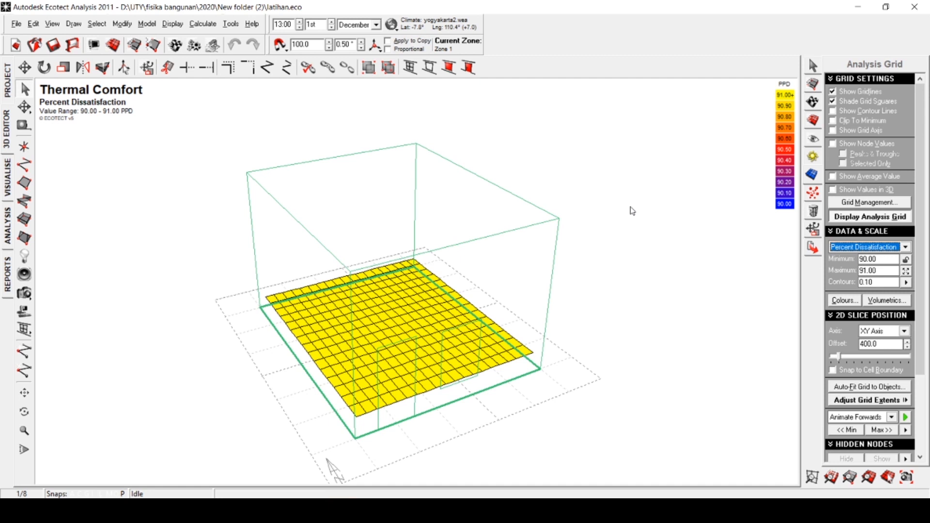
left_click(907, 247)
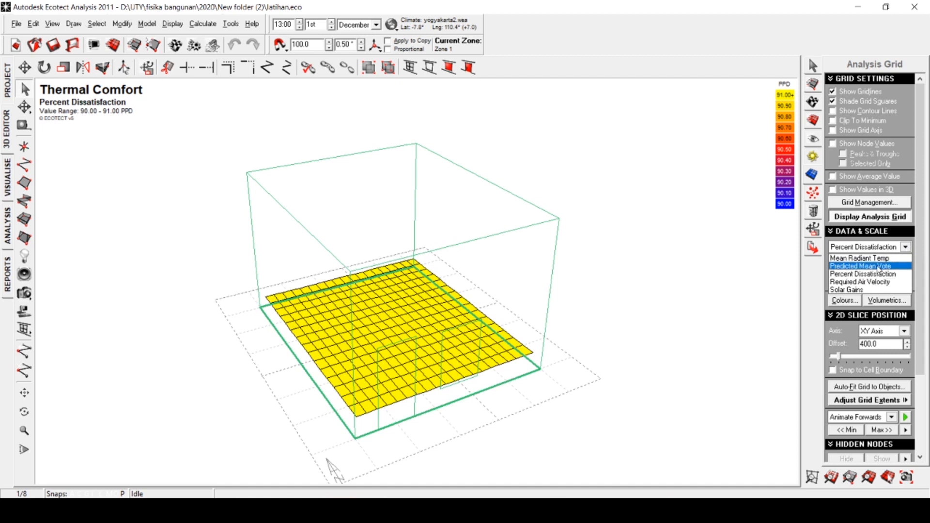
left_click(877, 265)
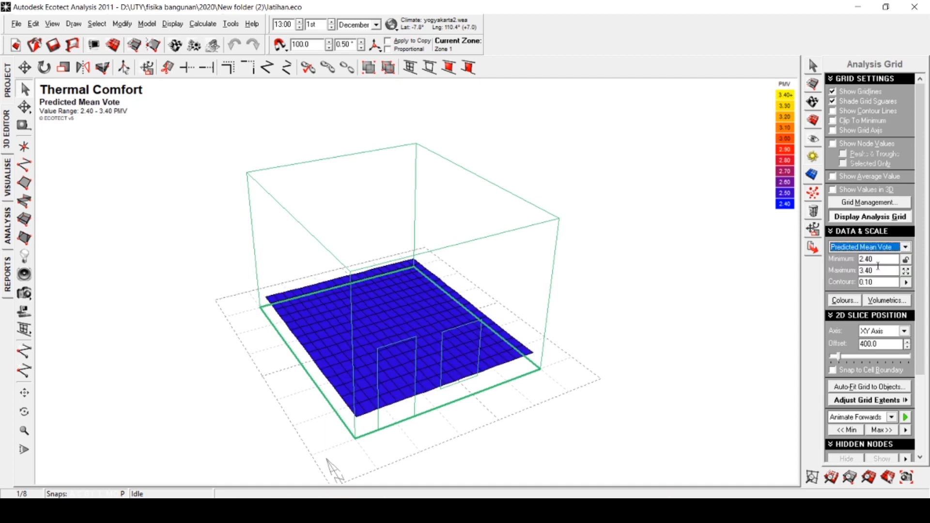